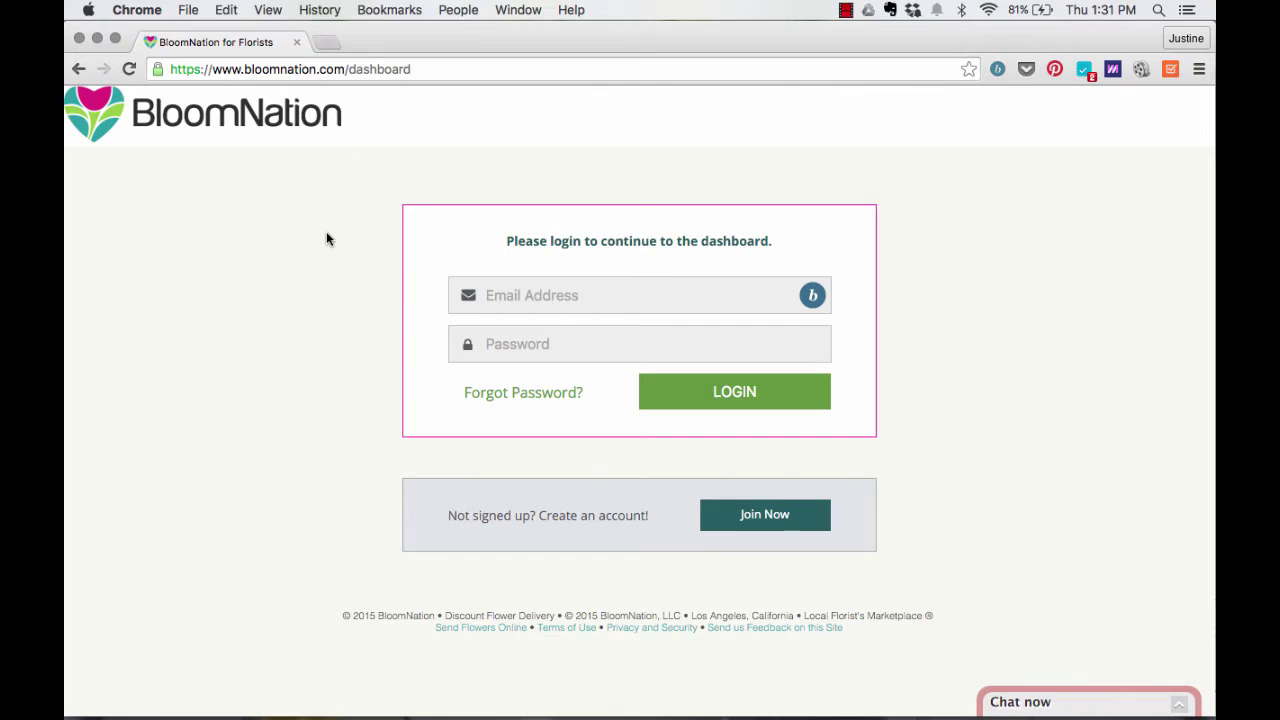
- Log in to BloomNation and open the Catalog showing four designs for sale
{"action": "left_click", "coordinate": [533, 305]}
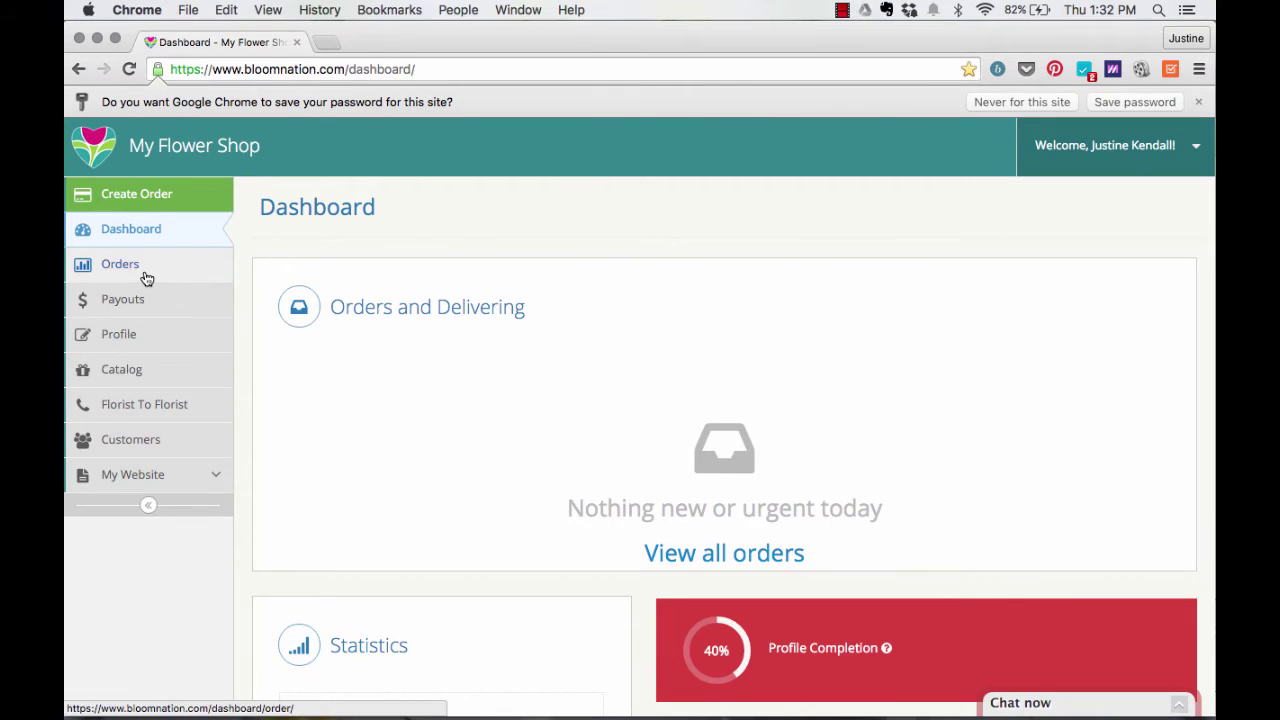
{"action": "left_click", "coordinate": [144, 378]}
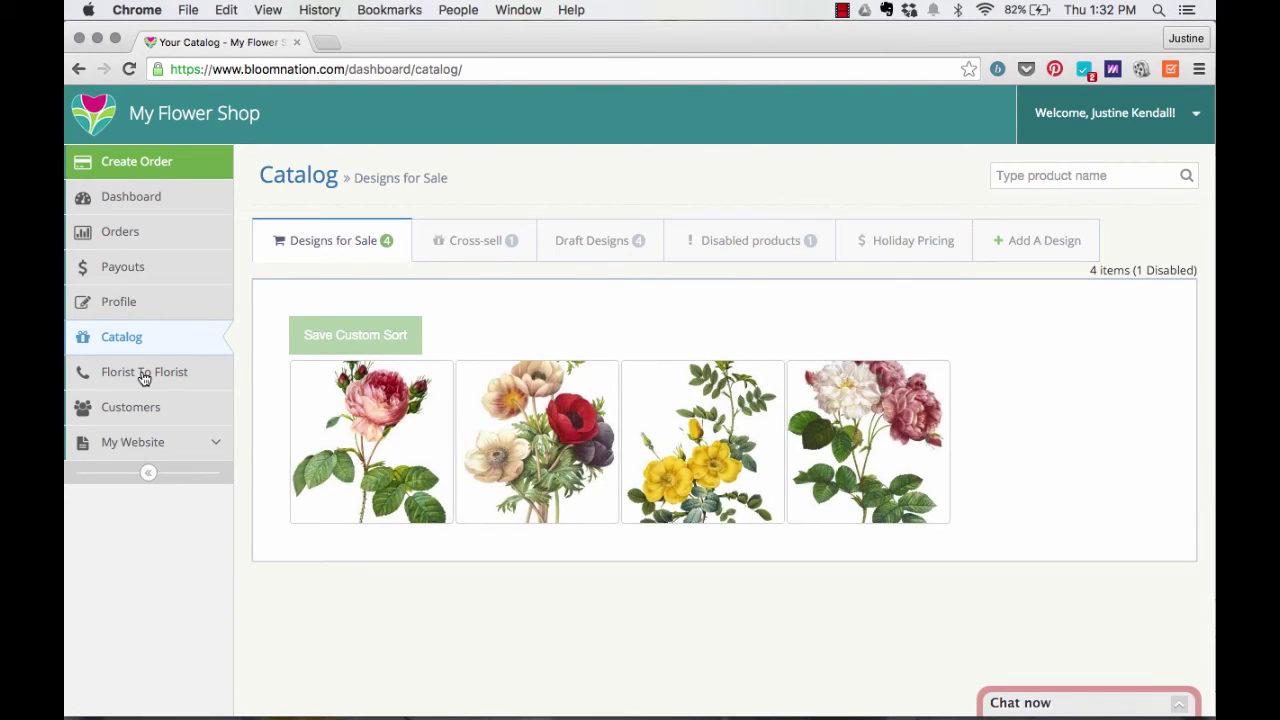
- On the Holiday Pricing tab, set Type to Decrease, Amount 10, Increment Percent
{"action": "left_click", "coordinate": [901, 243]}
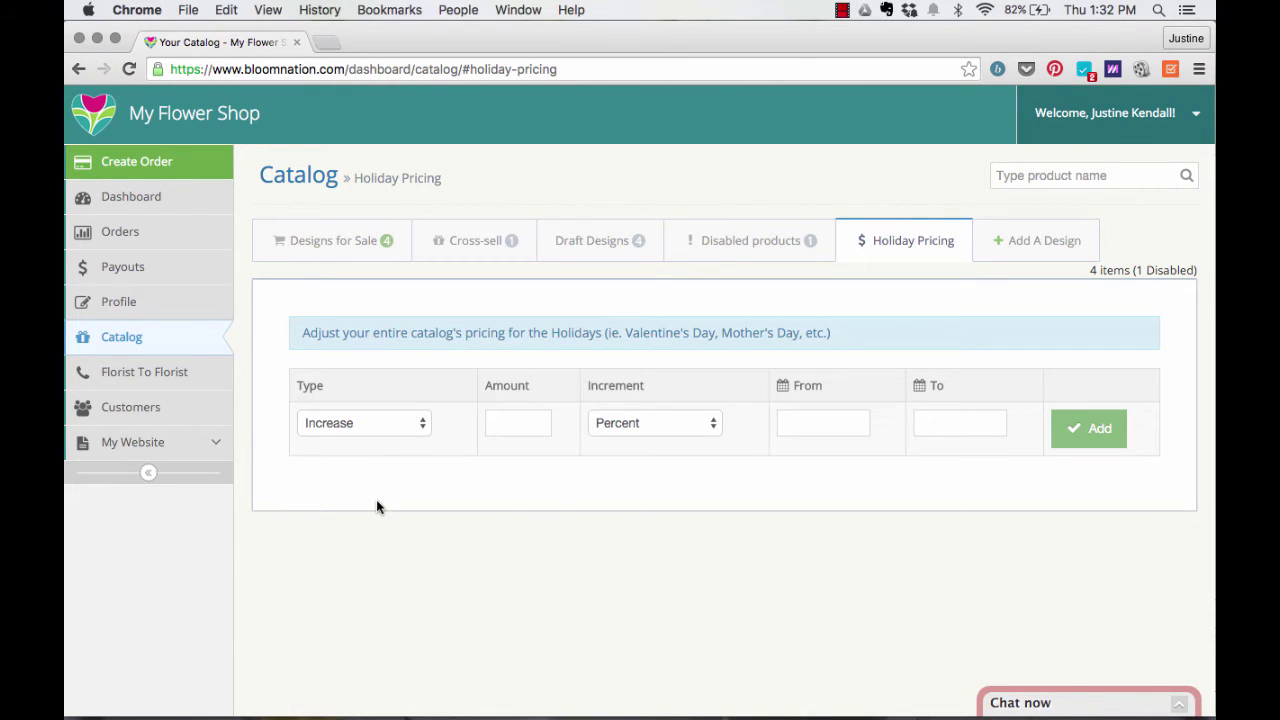
{"action": "left_click", "coordinate": [387, 424]}
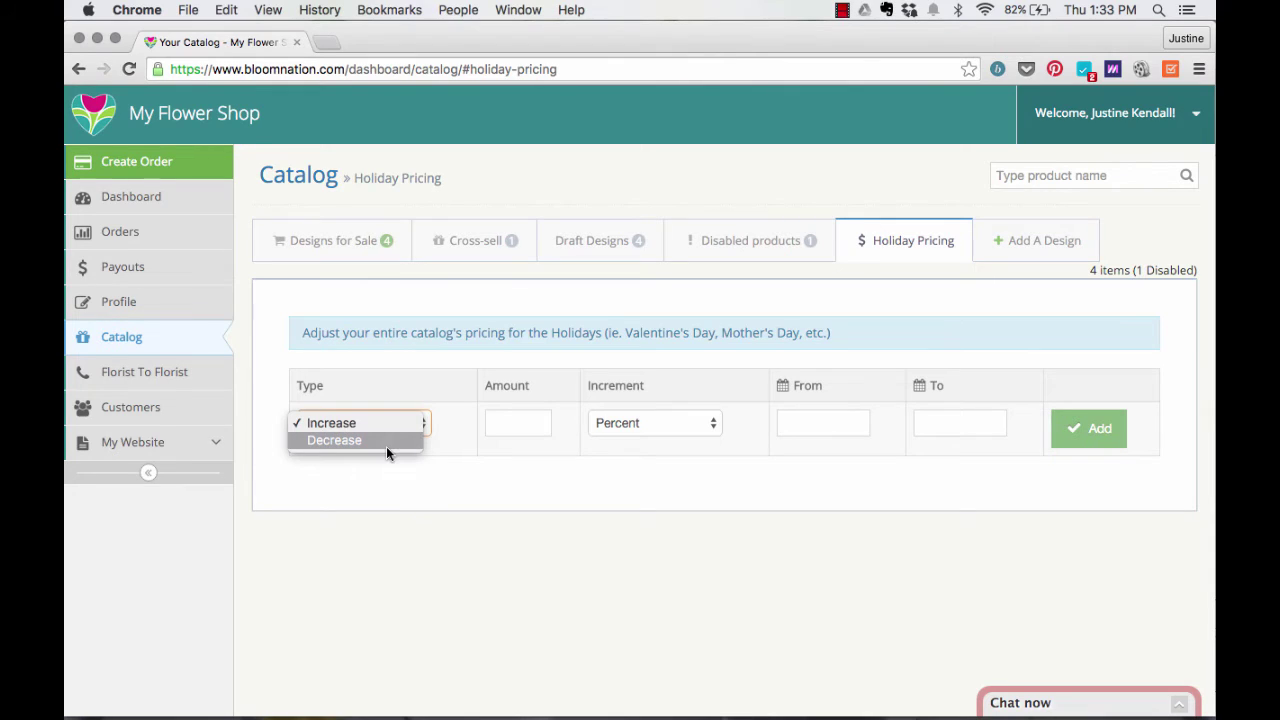
{"action": "left_click", "coordinate": [387, 445]}
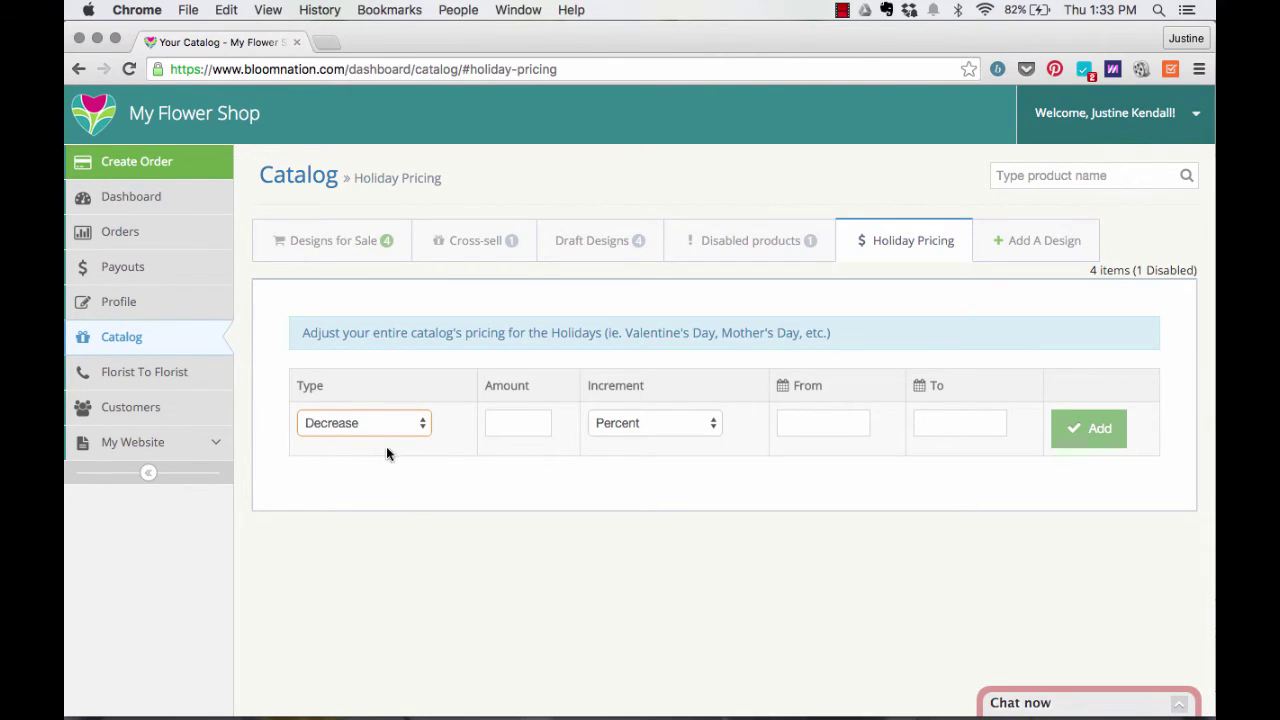
{"action": "left_click", "coordinate": [496, 431]}
{"action": "left_click", "coordinate": [496, 431]}
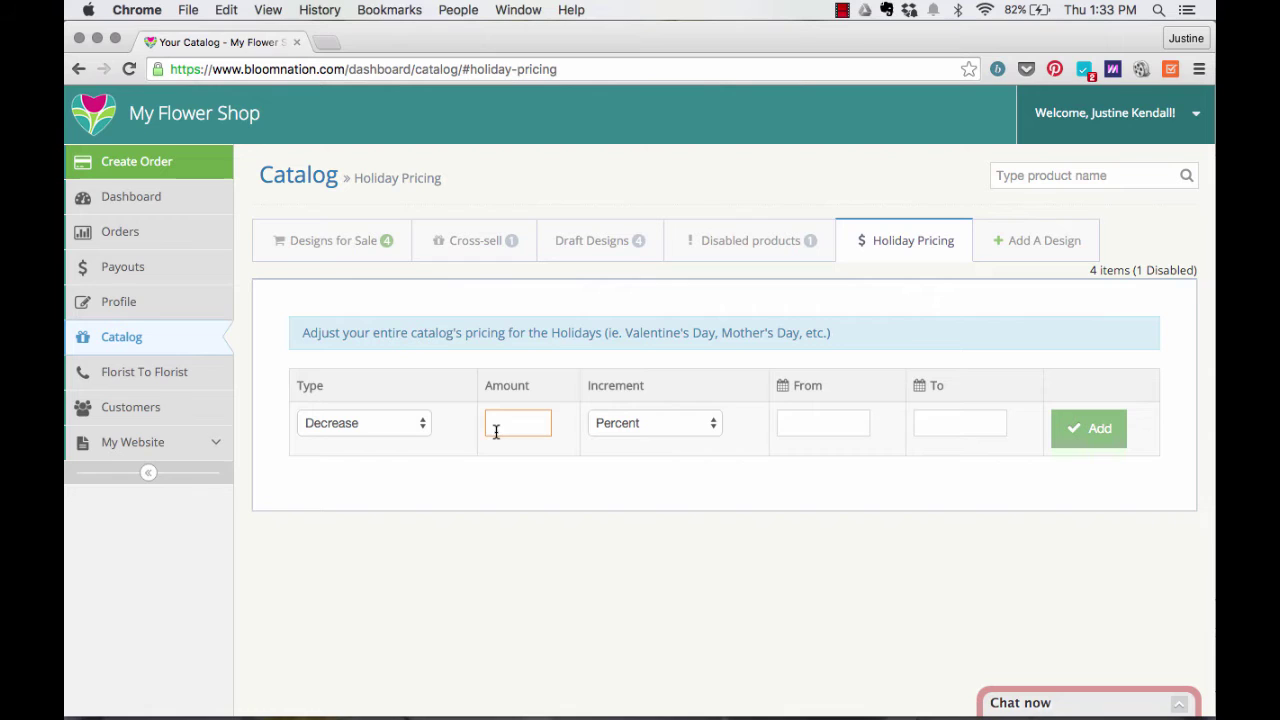
{"action": "type", "text": "10"}
{"action": "left_click", "coordinate": [686, 428]}
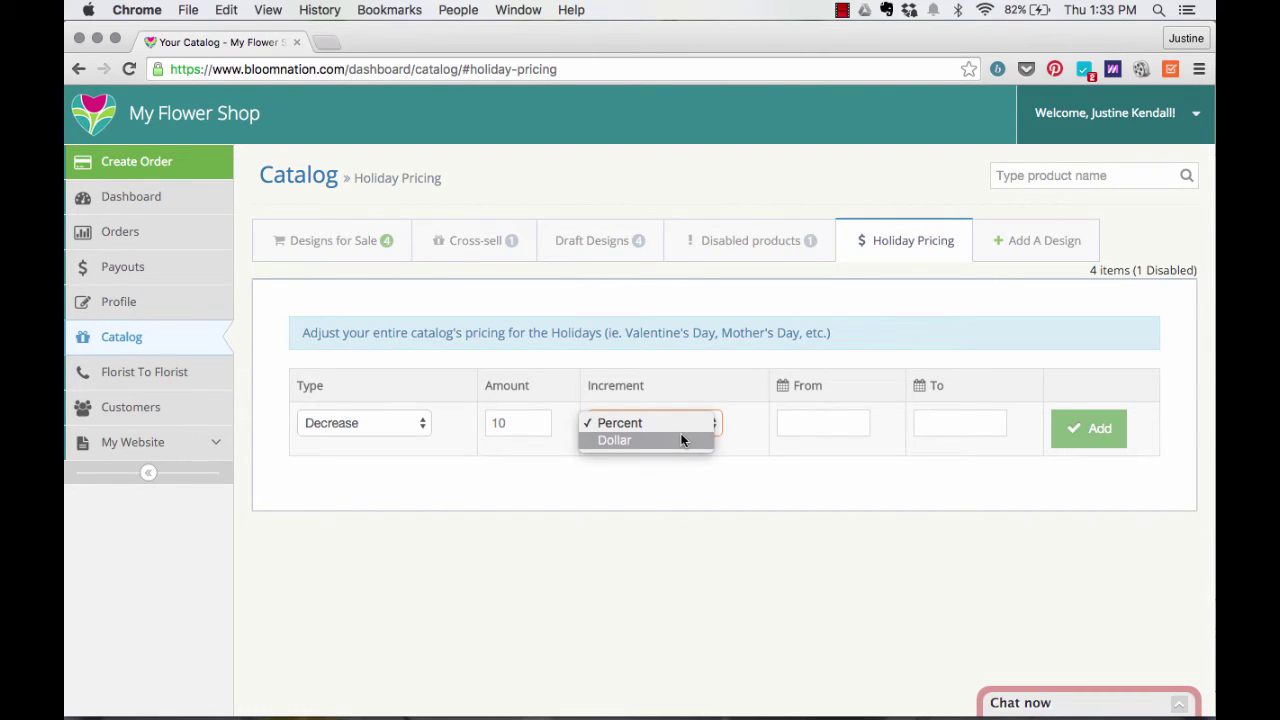
{"action": "left_click", "coordinate": [682, 440]}
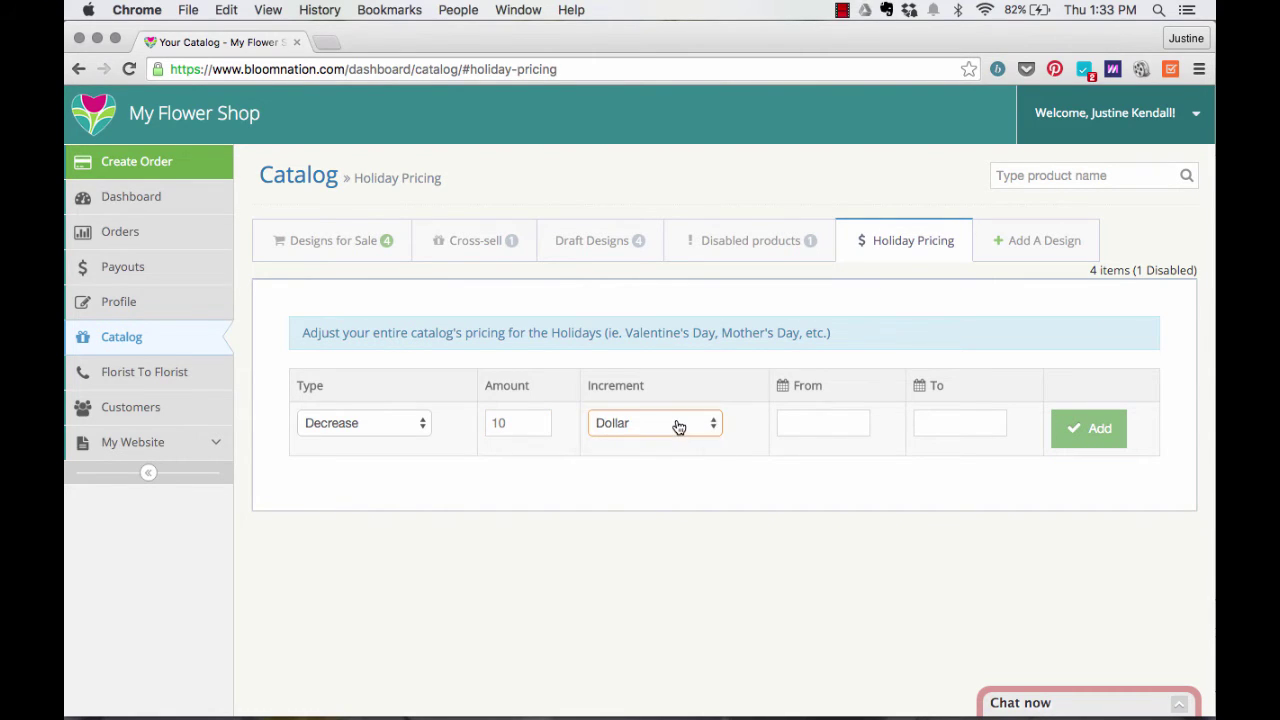
- Set the rule's From date to 06/29/2016
{"action": "left_click", "coordinate": [821, 422]}
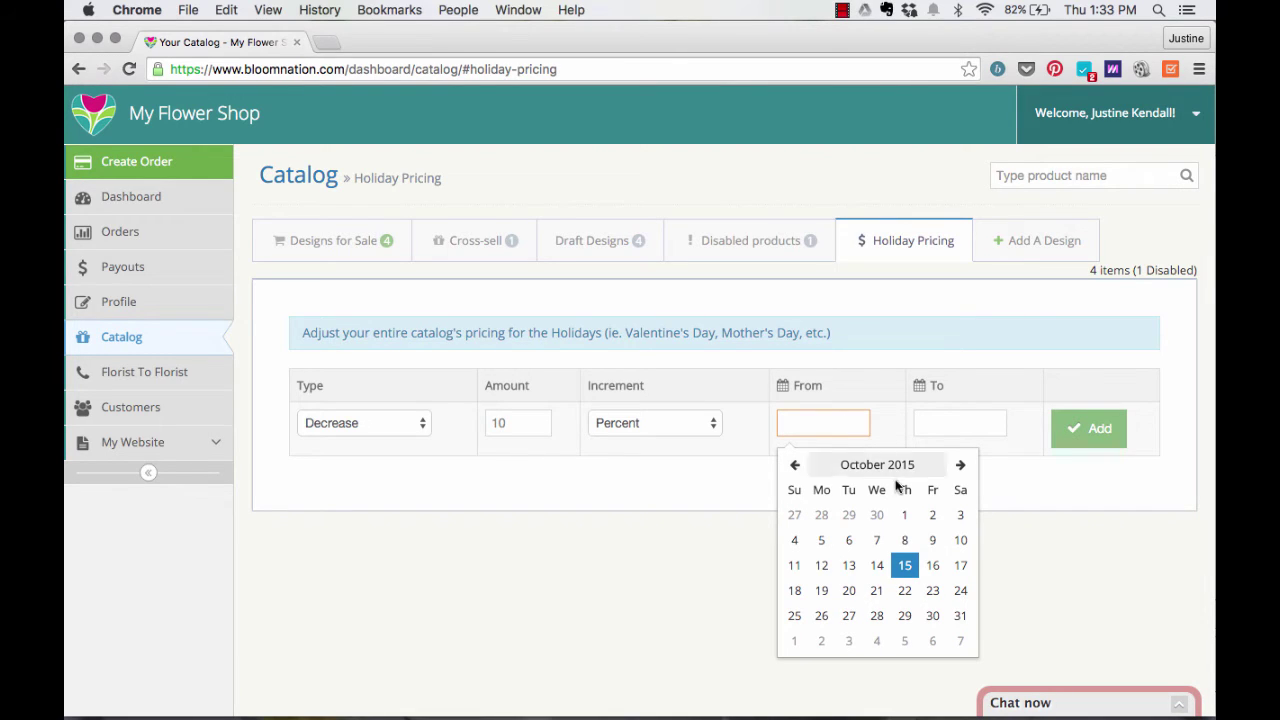
{"action": "left_click", "coordinate": [960, 465]}
{"action": "left_click", "coordinate": [960, 465]}
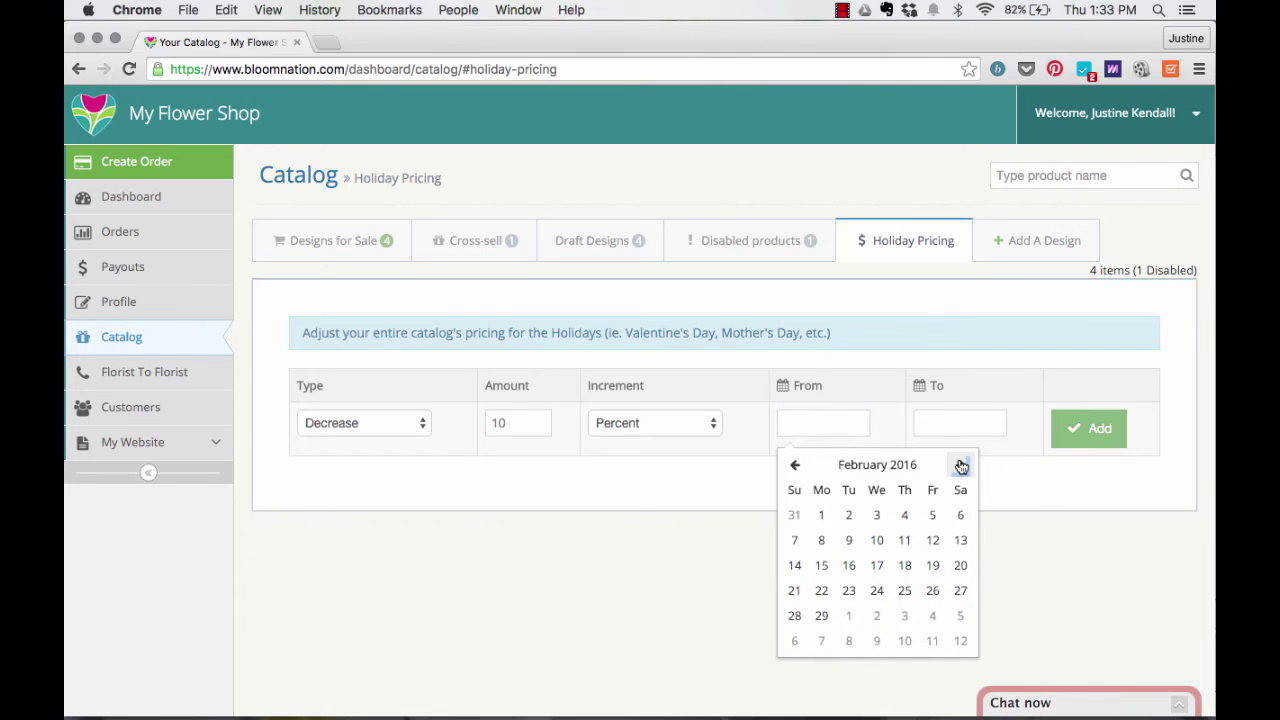
{"action": "left_click", "coordinate": [960, 465]}
{"action": "left_click", "coordinate": [960, 465]}
{"action": "left_click", "coordinate": [960, 465]}
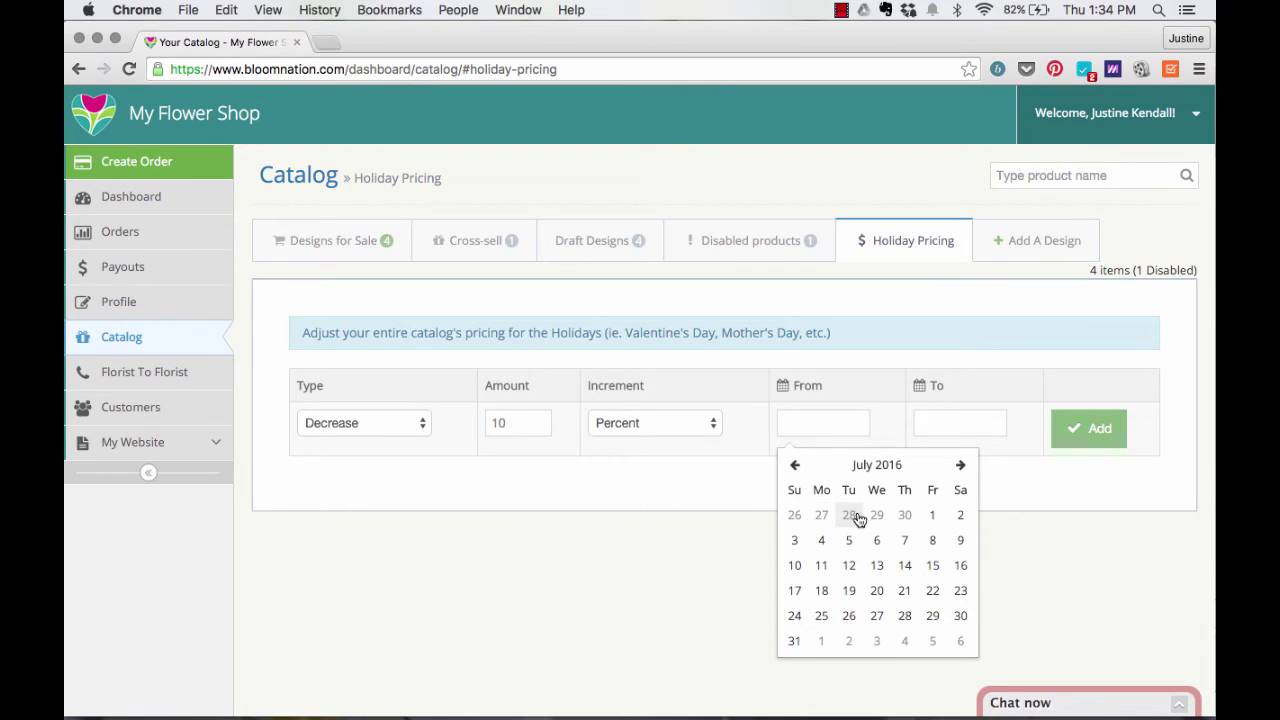
{"action": "left_click", "coordinate": [875, 517]}
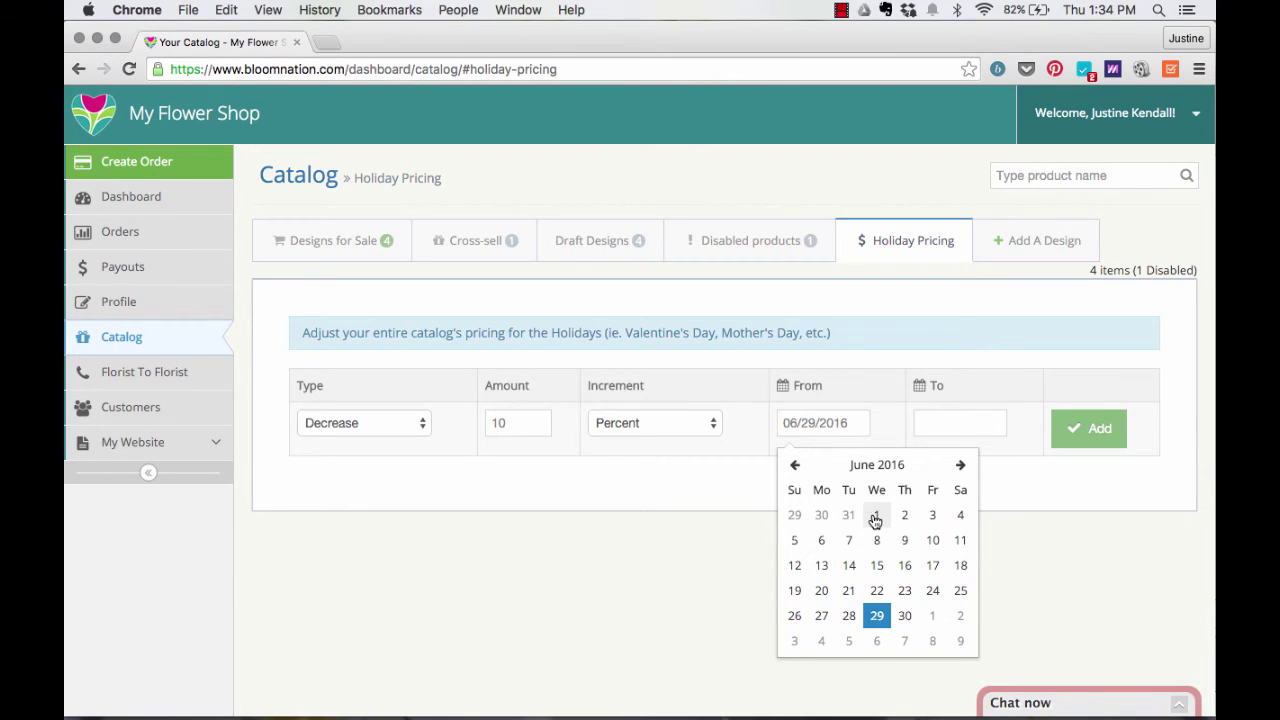
- Set the To date to 07/05/2016 and add the 10% decrease rule
{"action": "left_click", "coordinate": [946, 421]}
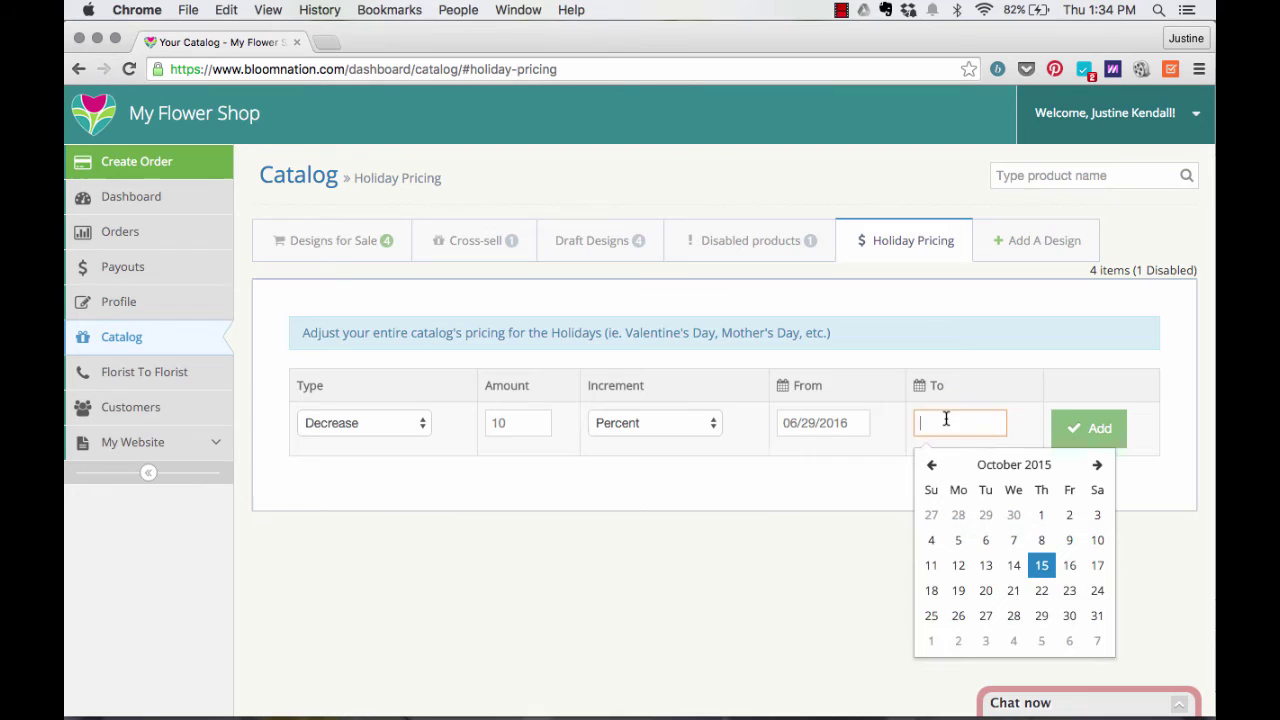
{"action": "left_click", "coordinate": [962, 544]}
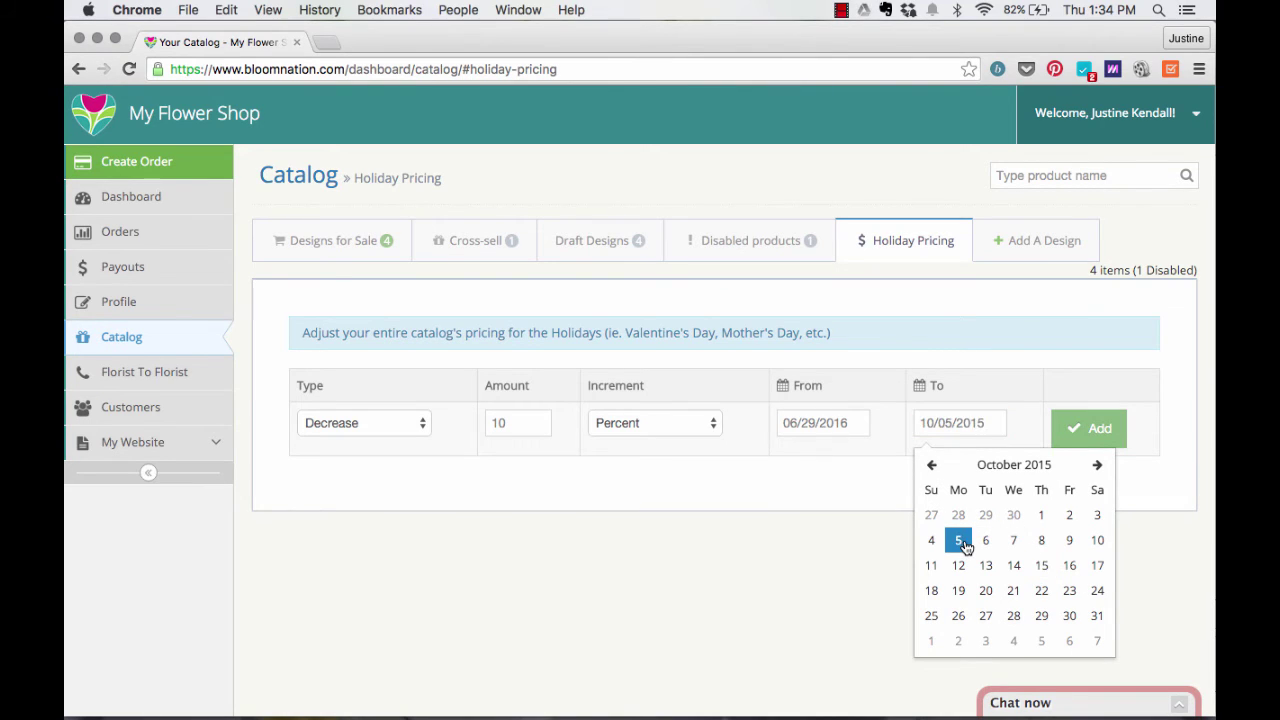
{"action": "left_click", "coordinate": [1096, 465]}
{"action": "left_click", "coordinate": [1096, 465]}
{"action": "left_click", "coordinate": [1096, 465]}
{"action": "left_click", "coordinate": [1096, 465]}
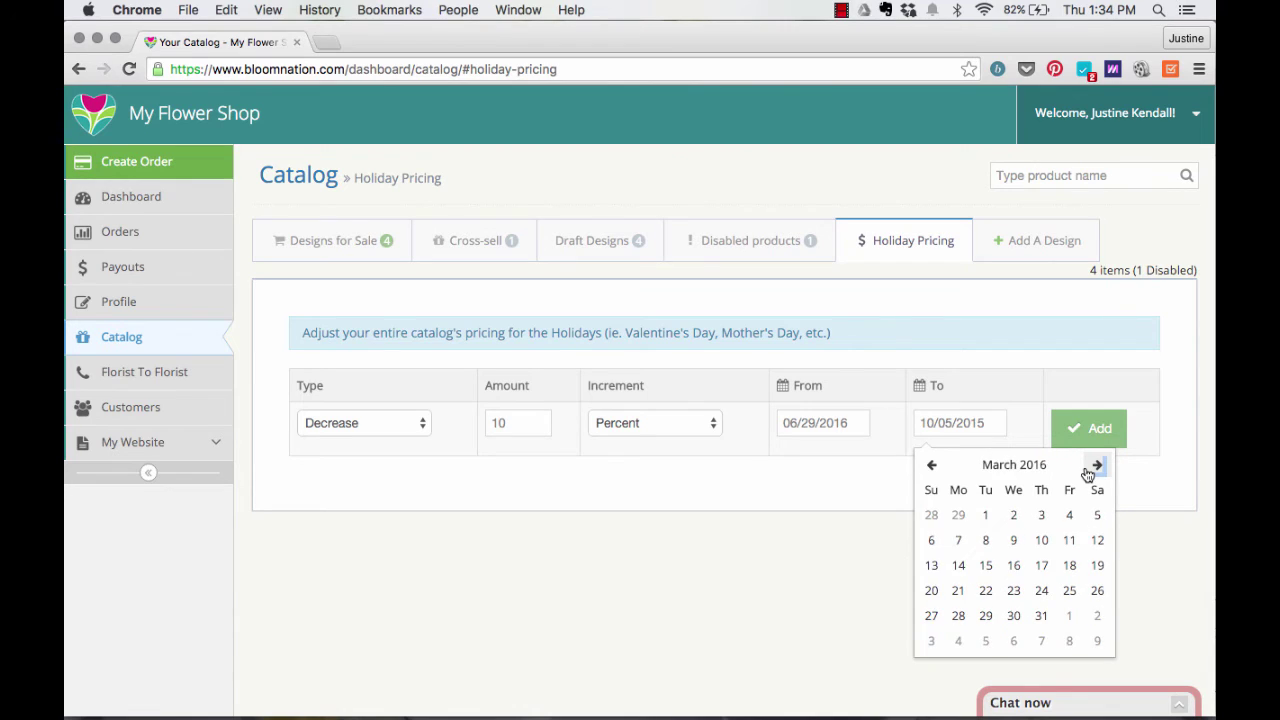
{"action": "left_click", "coordinate": [1090, 467]}
{"action": "left_click", "coordinate": [1090, 467]}
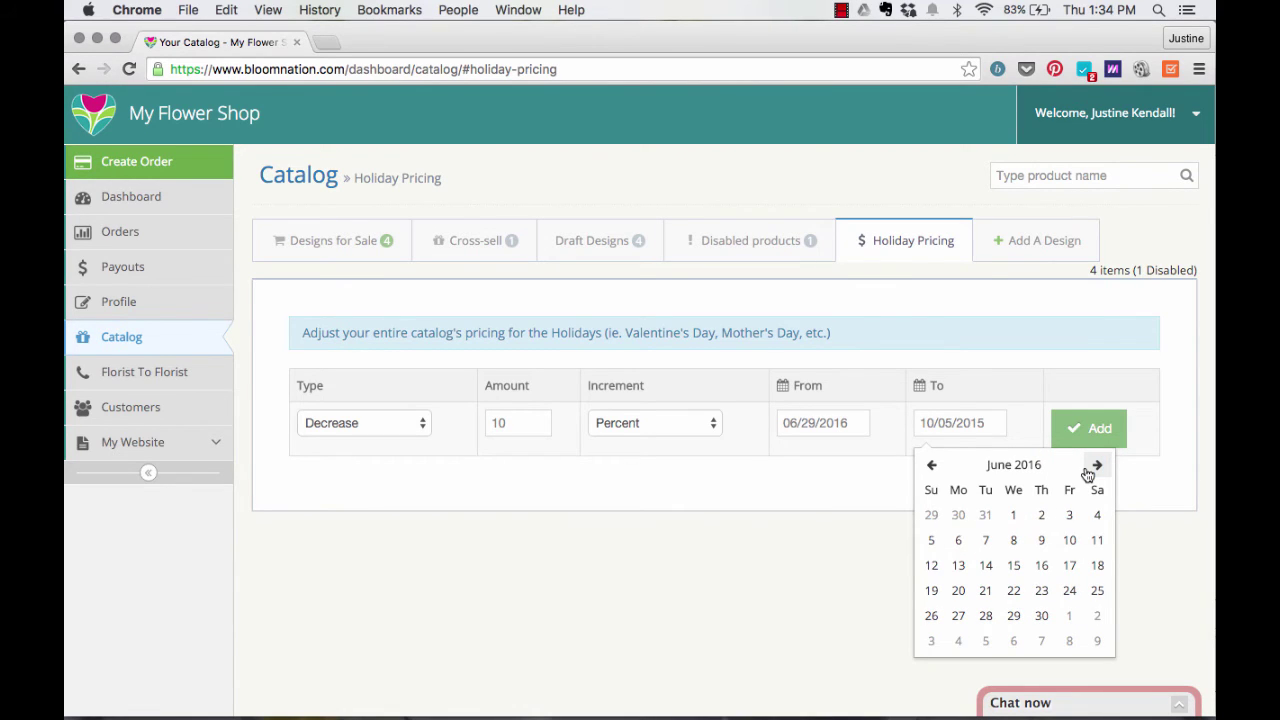
{"action": "left_click", "coordinate": [987, 545]}
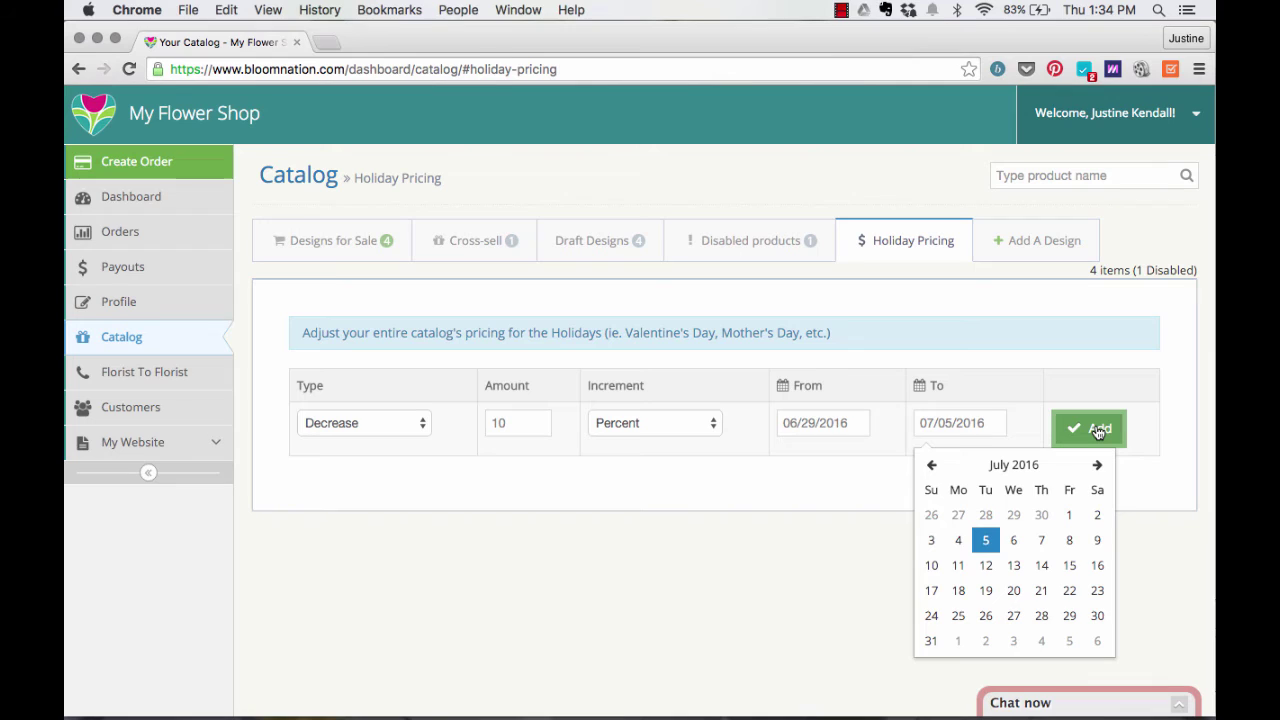
{"action": "left_click", "coordinate": [1098, 430]}
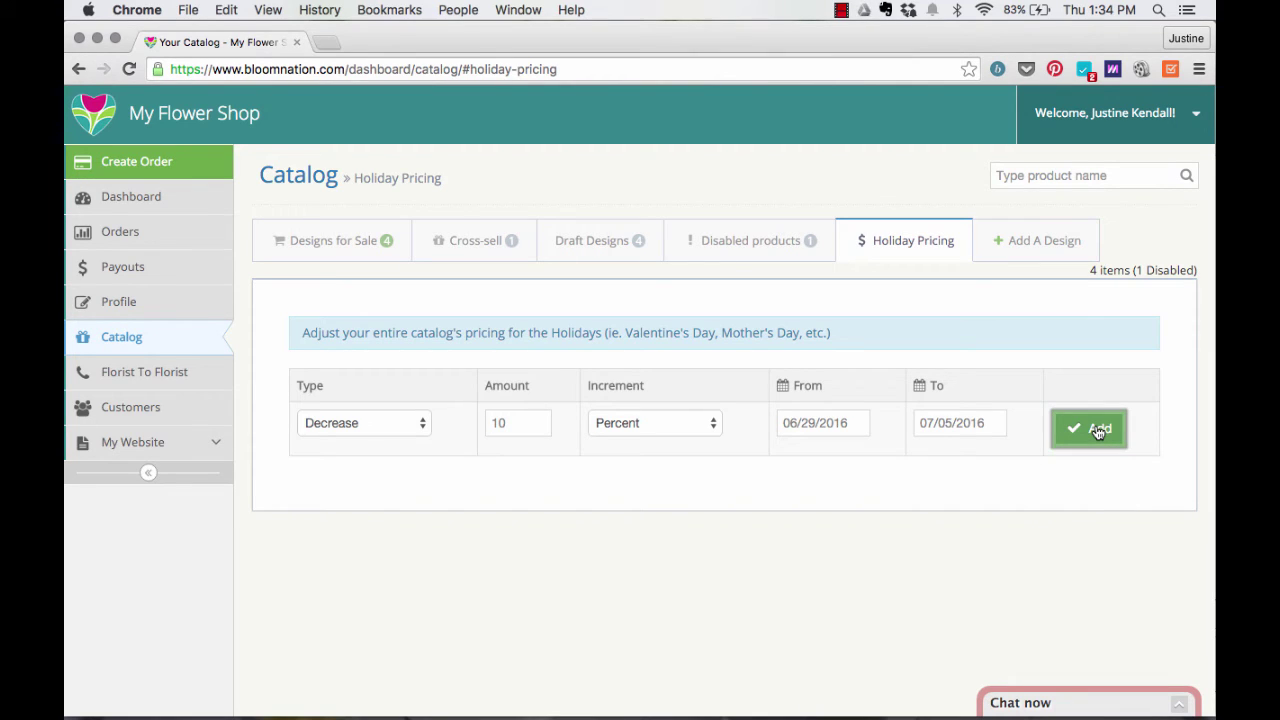
{"action": "left_click", "coordinate": [1095, 432]}
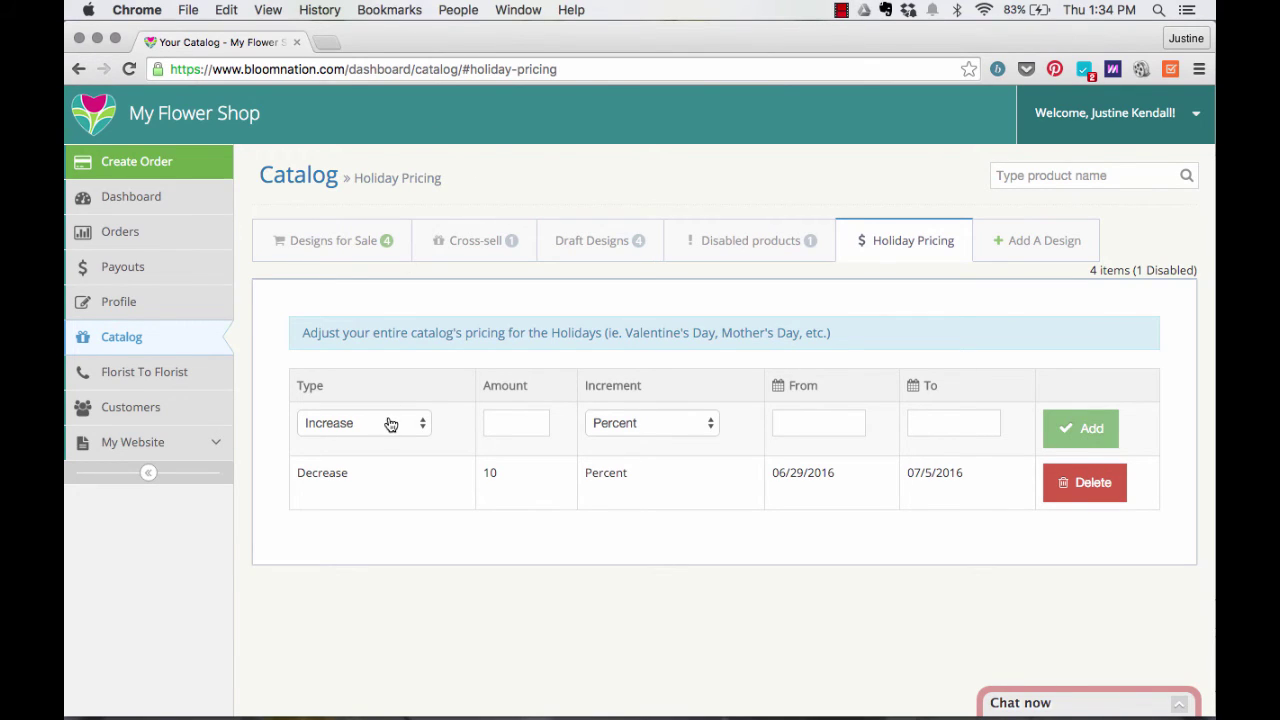
{"action": "left_click", "coordinate": [510, 428]}
{"action": "type", "text": "15"}
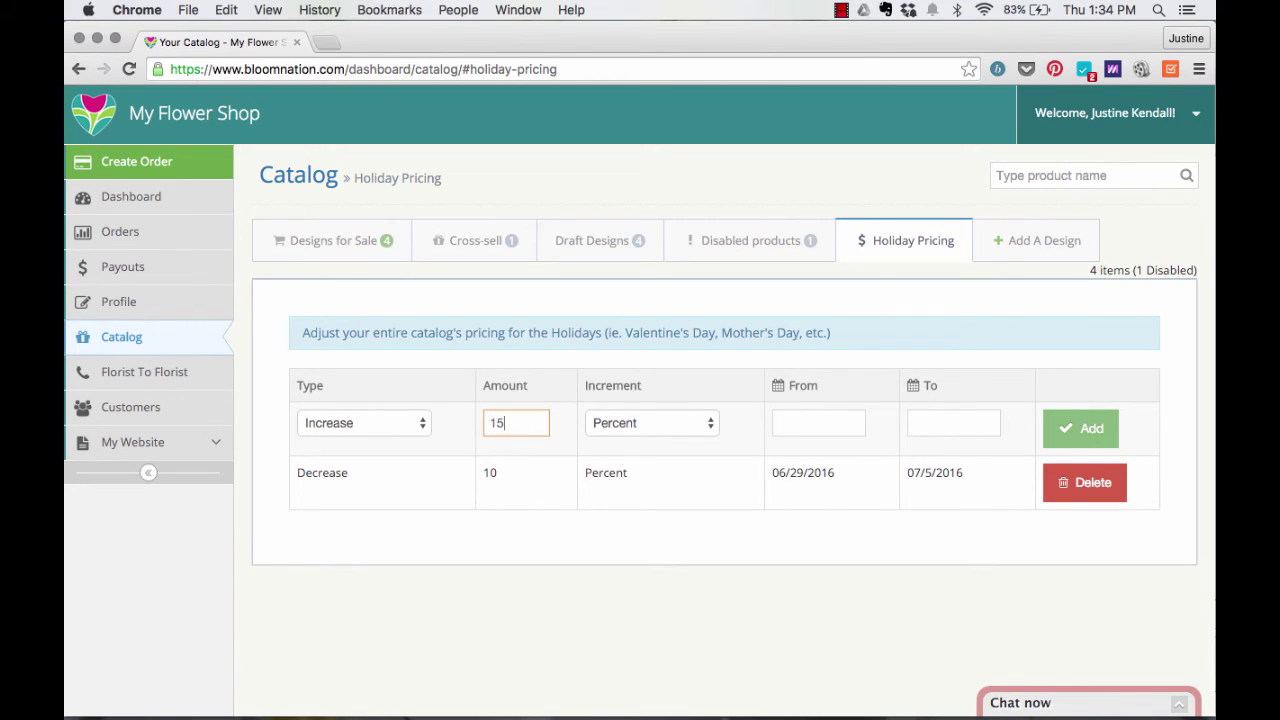
{"action": "left_click", "coordinate": [812, 420]}
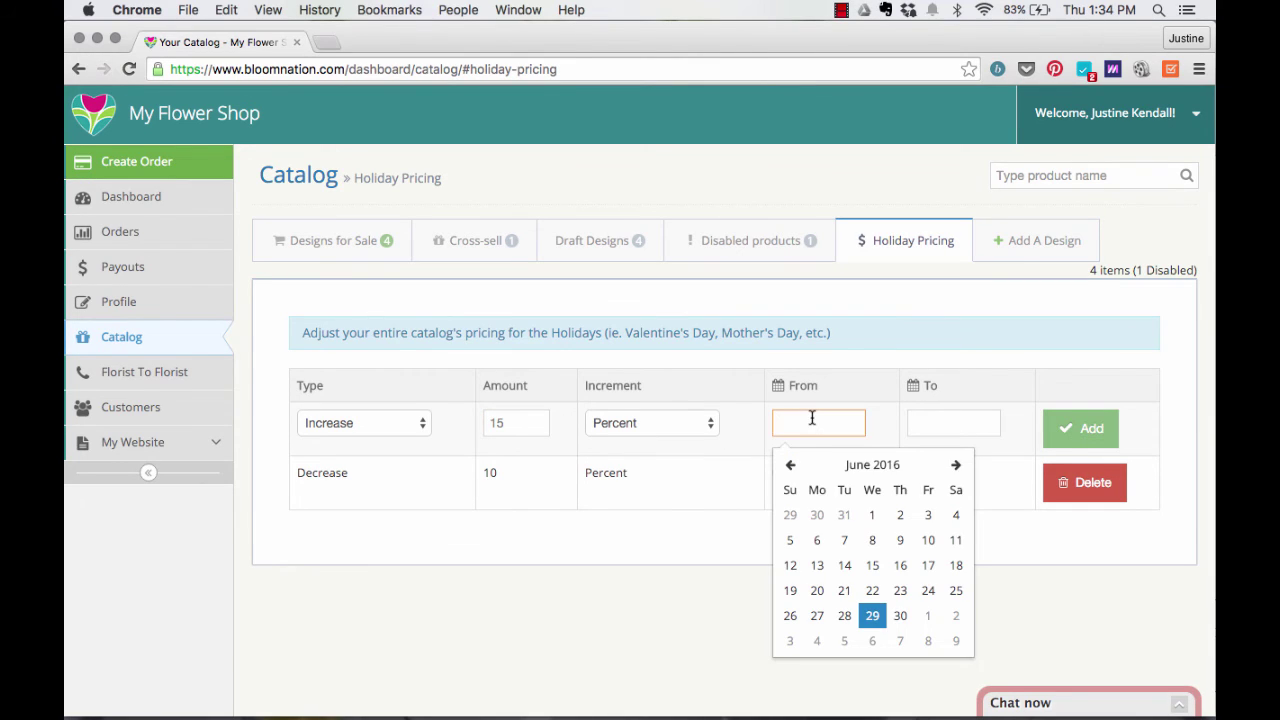
{"action": "left_click", "coordinate": [645, 549]}
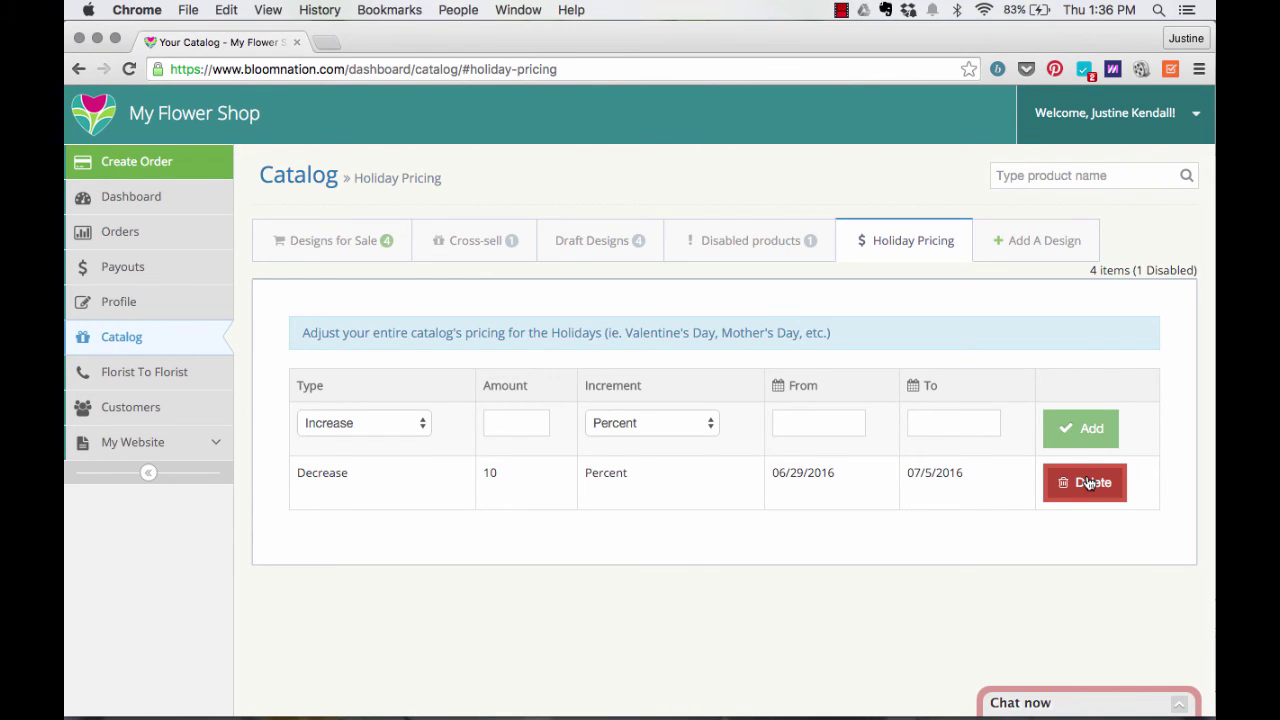
- Delete the 10% Decrease holiday pricing rule and confirm with OK
{"action": "left_click", "coordinate": [1089, 483]}
{"action": "left_click", "coordinate": [786, 270]}
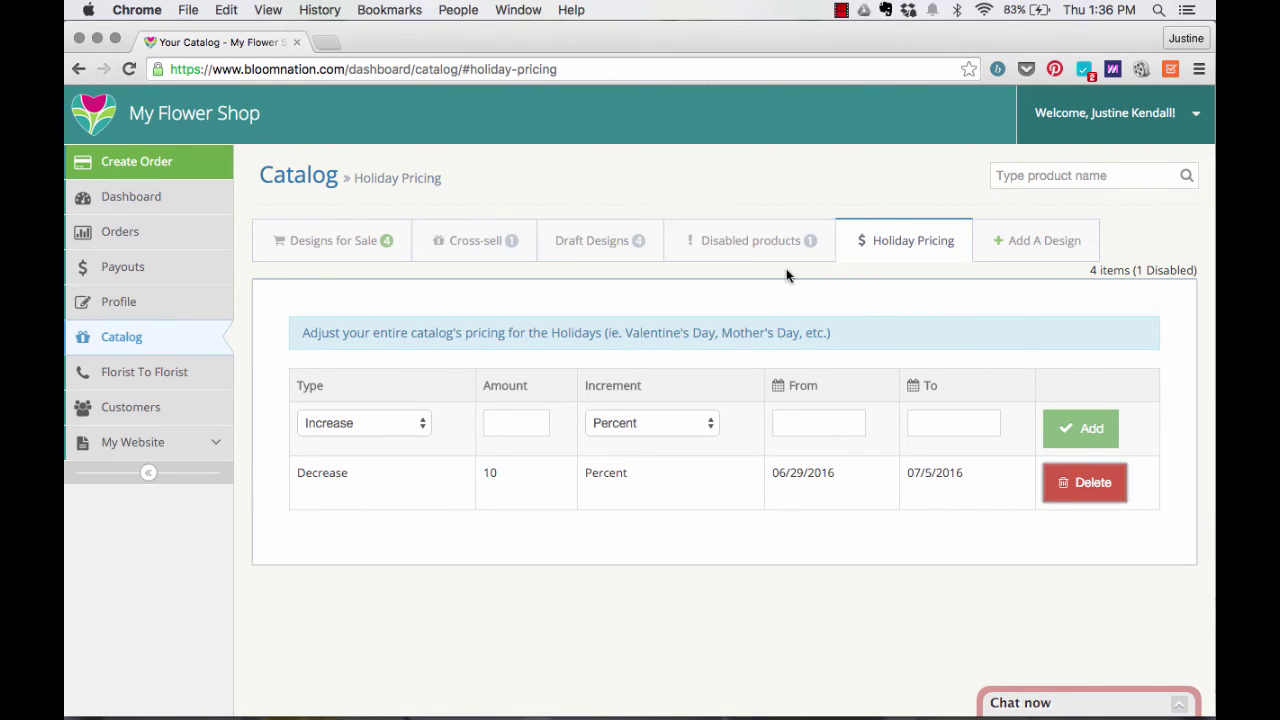